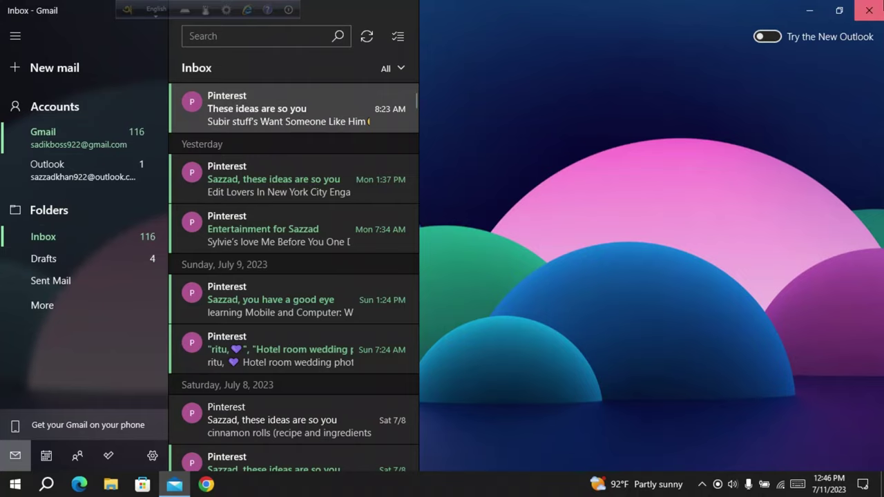
Step: Close the Mail app to return to the Windows desktop
{"action": "left_click", "coordinate": [869, 10]}
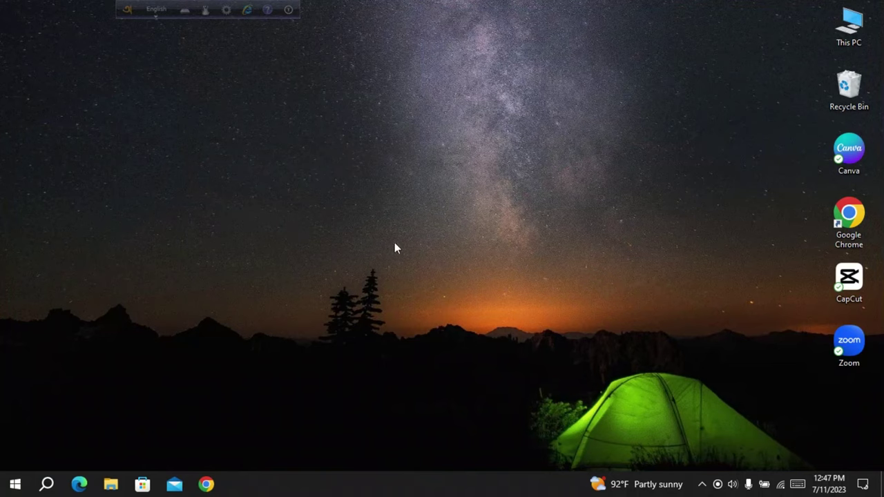
Step: Open Windows Settings from the Start menu
{"action": "left_click", "coordinate": [15, 484]}
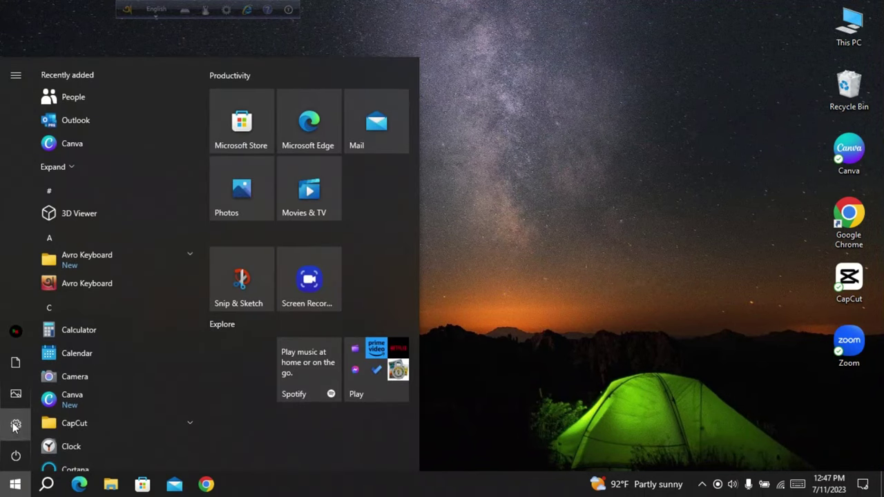
{"action": "left_click", "coordinate": [14, 423]}
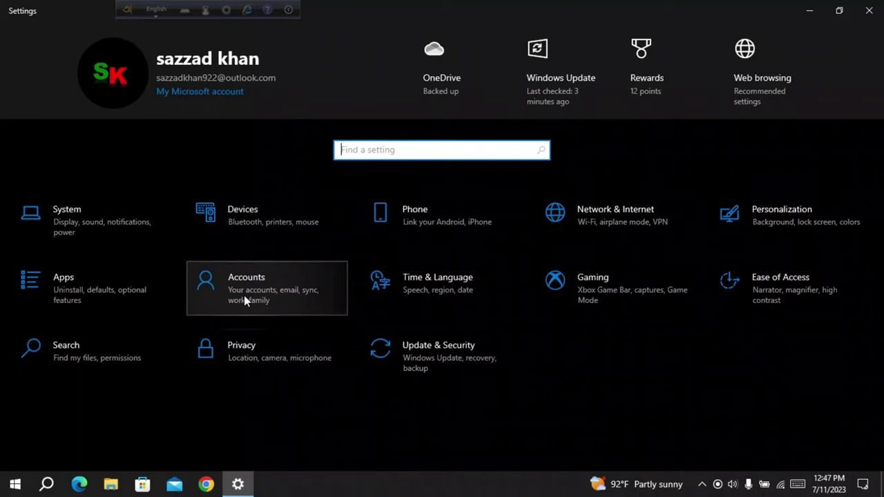
Step: Go to Accounts > Email & accounts to see the existing Gmail and Outlook accounts
{"action": "left_click", "coordinate": [245, 299]}
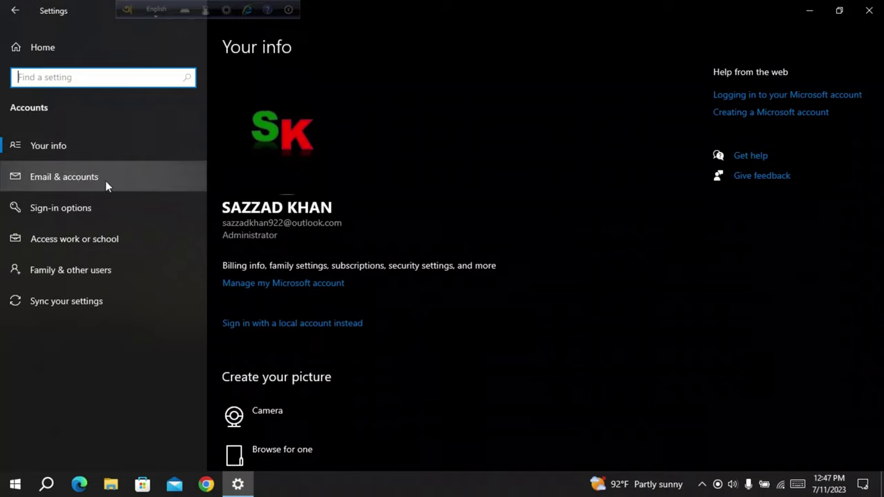
{"action": "left_click", "coordinate": [66, 185]}
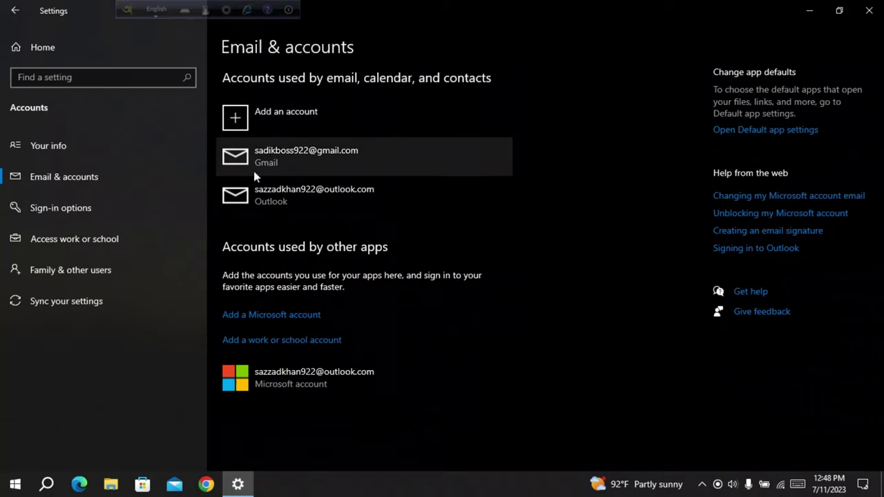
{"action": "left_click", "coordinate": [174, 484]}
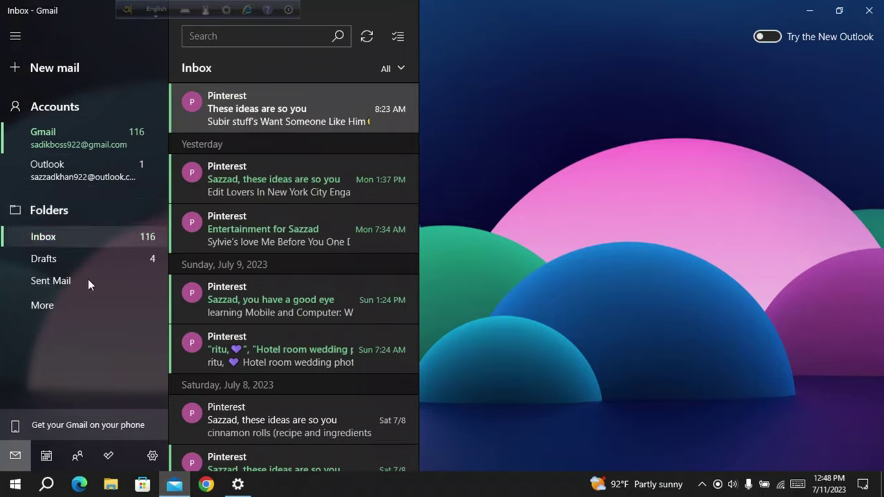
{"action": "left_click", "coordinate": [238, 485]}
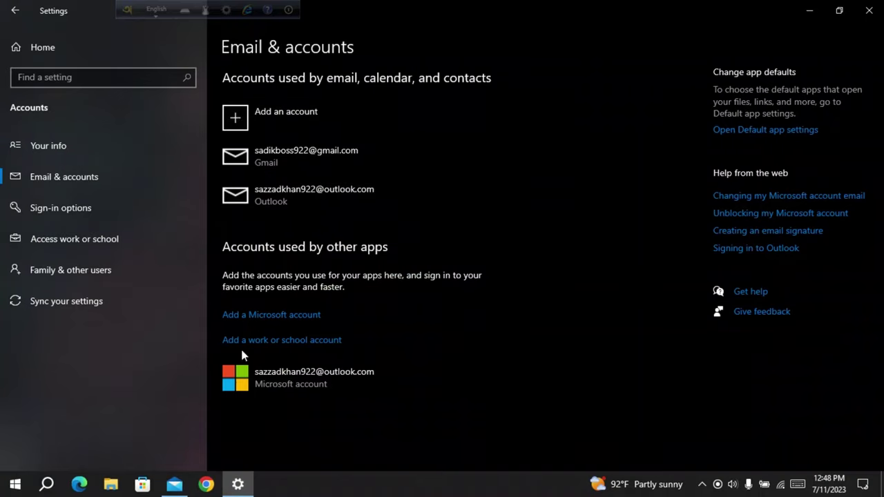
{"action": "left_click", "coordinate": [174, 484]}
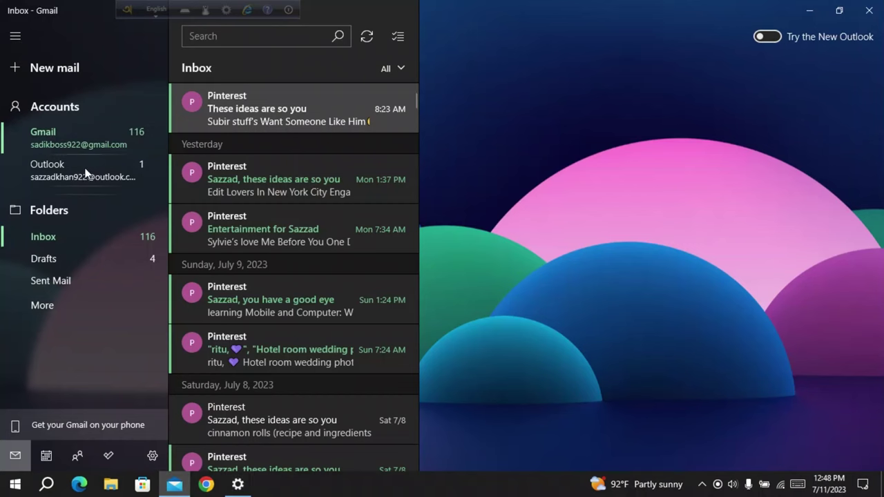
{"action": "left_click", "coordinate": [860, 8]}
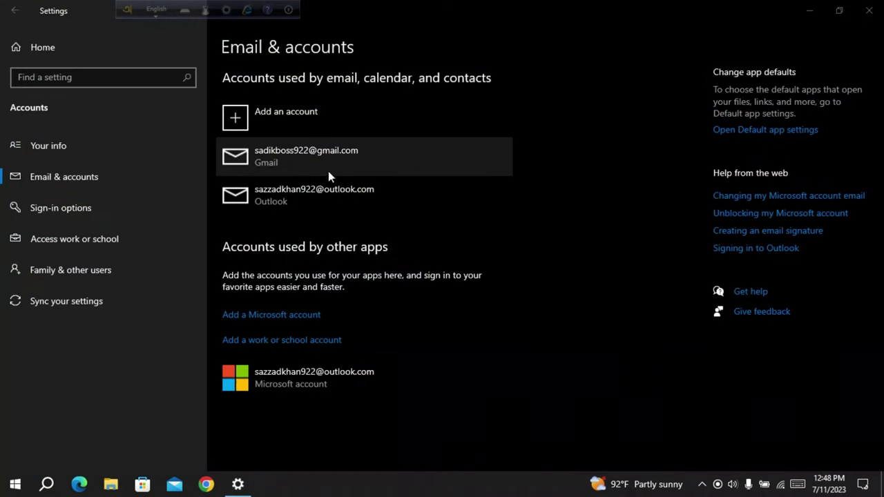
Step: Start adding a new account and pick Outlook.com as the provider
{"action": "left_click", "coordinate": [238, 123]}
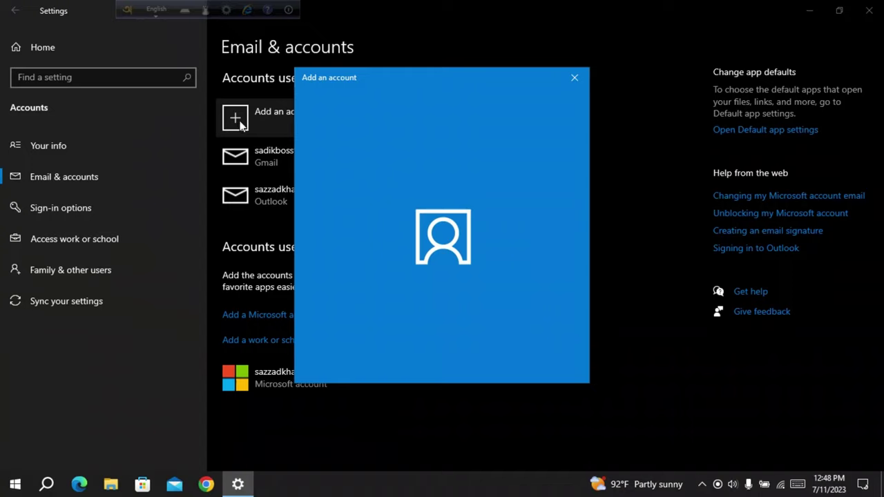
{"action": "left_click_drag", "start_coordinate": [376, 74], "coordinate": [407, 69]}
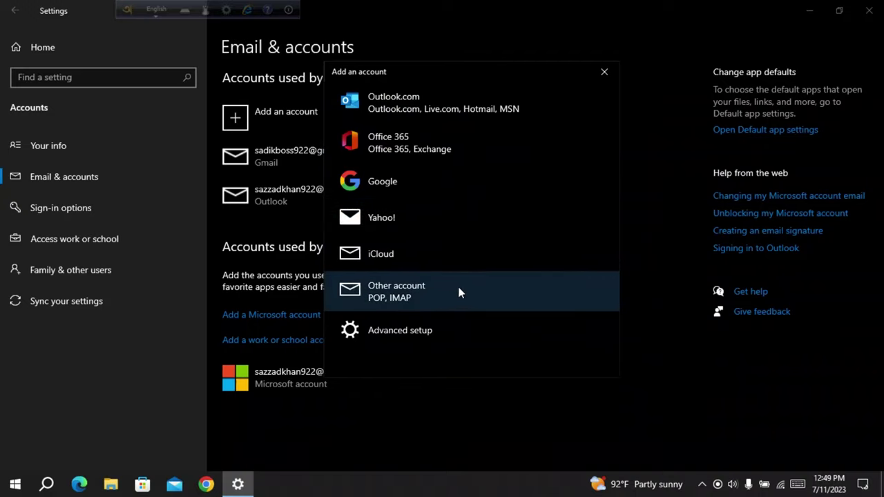
{"action": "left_click", "coordinate": [389, 115]}
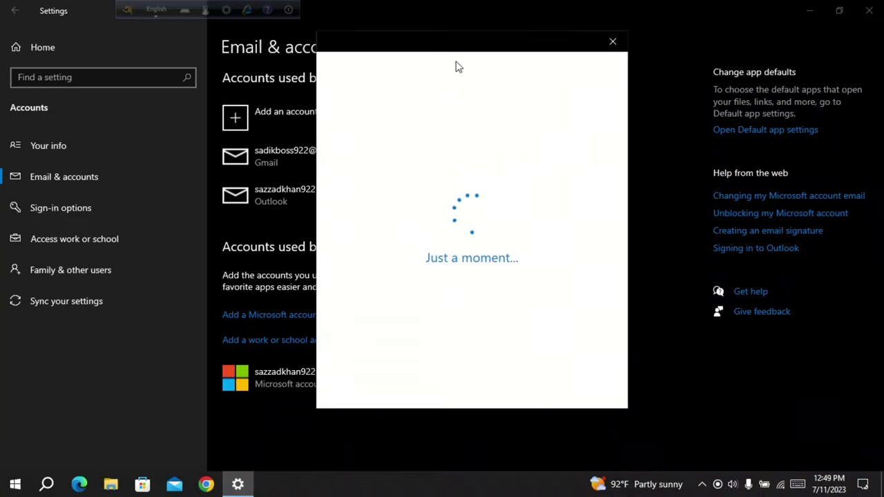
{"action": "left_click_drag", "start_coordinate": [451, 39], "coordinate": [454, 60]}
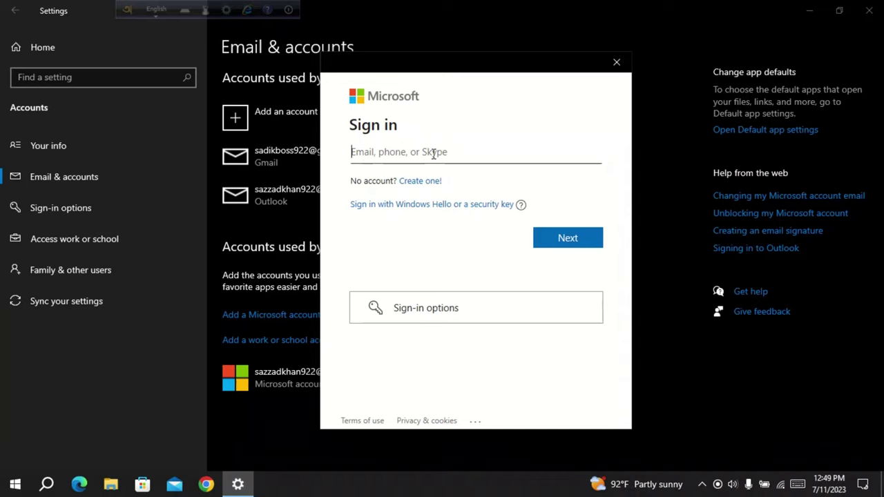
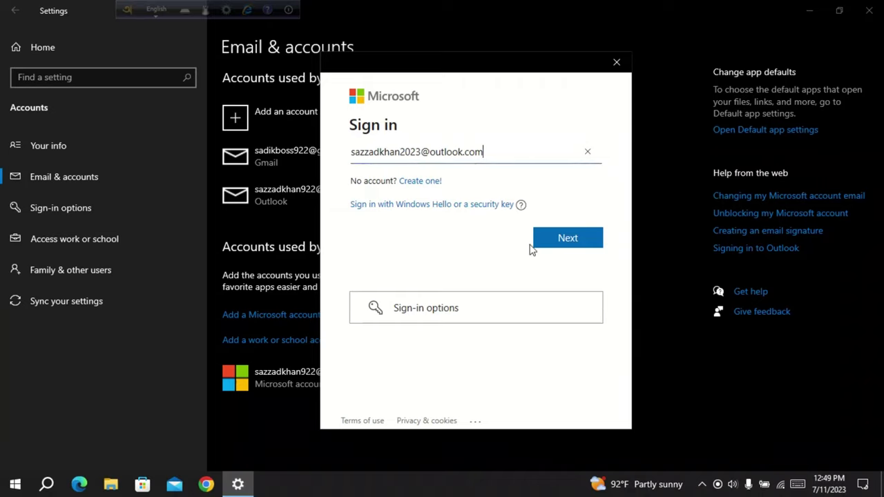
{"action": "left_click", "coordinate": [572, 241]}
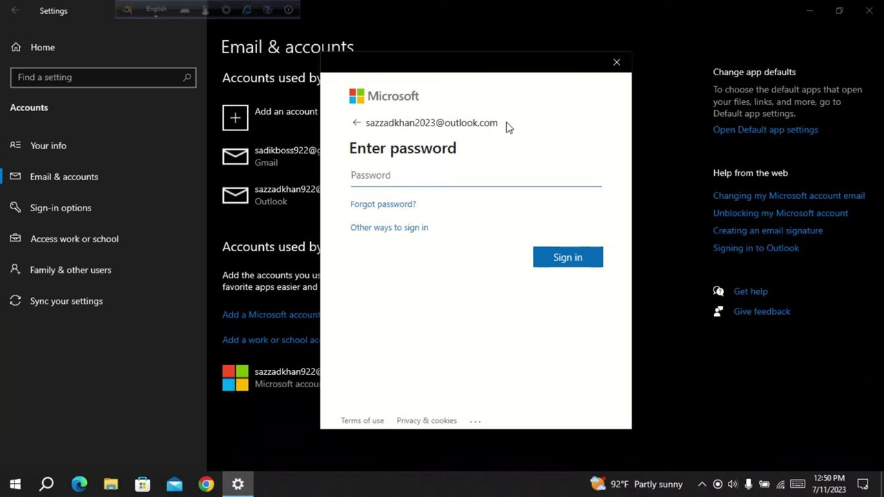
Step: Sign in to the new Microsoft account with its password
{"action": "left_click_drag", "start_coordinate": [498, 123], "coordinate": [367, 123]}
{"action": "left_click", "coordinate": [414, 178]}
{"action": "type", "text": "••"}
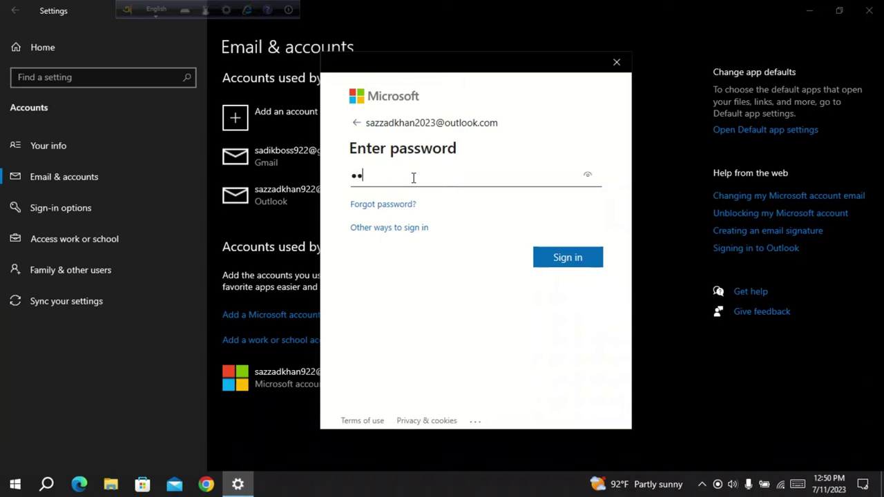
{"action": "type", "text": "•••••••••••••••••"}
{"action": "left_click", "coordinate": [581, 266]}
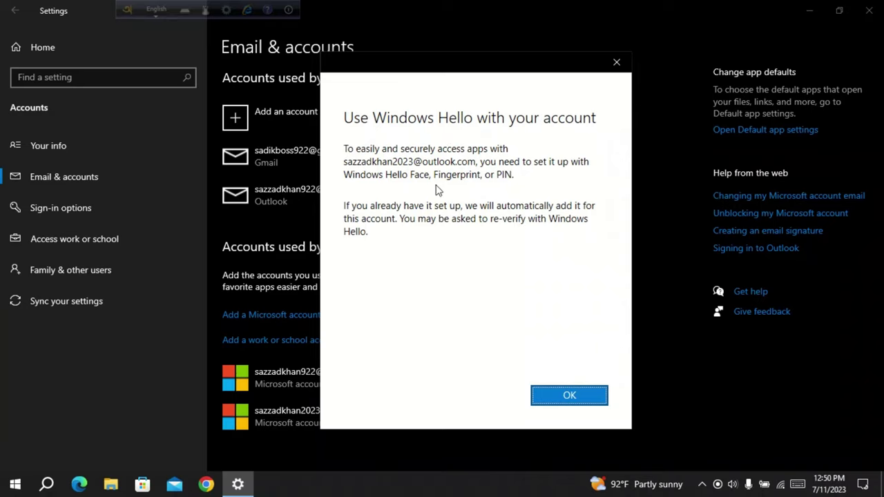
Step: Dismiss the Windows Hello notice and verify with the PIN, completing setup as Outlook 2
{"action": "left_click", "coordinate": [570, 404]}
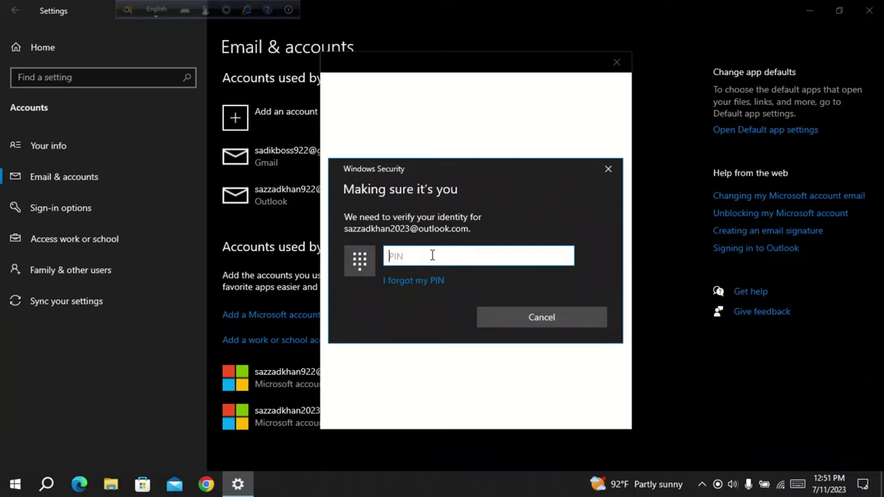
{"action": "type", "text": "******"}
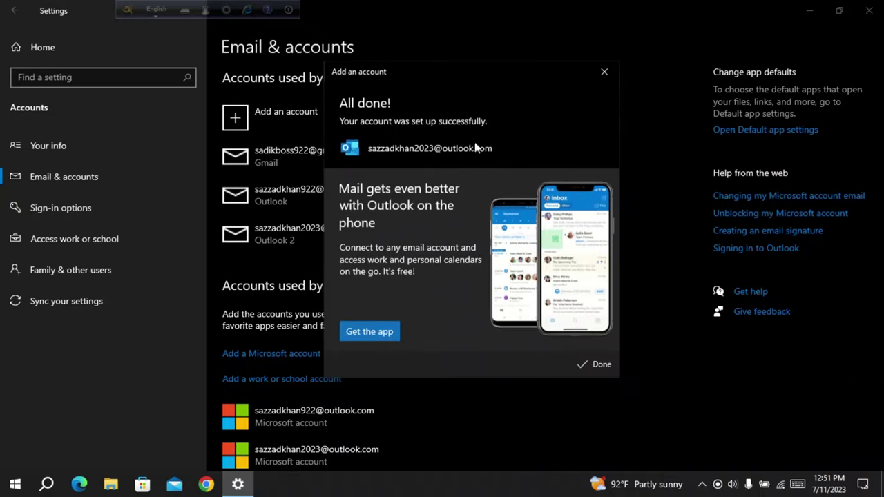
Step: Finish the setup, review the email accounts list, and close Settings
{"action": "left_click", "coordinate": [610, 370]}
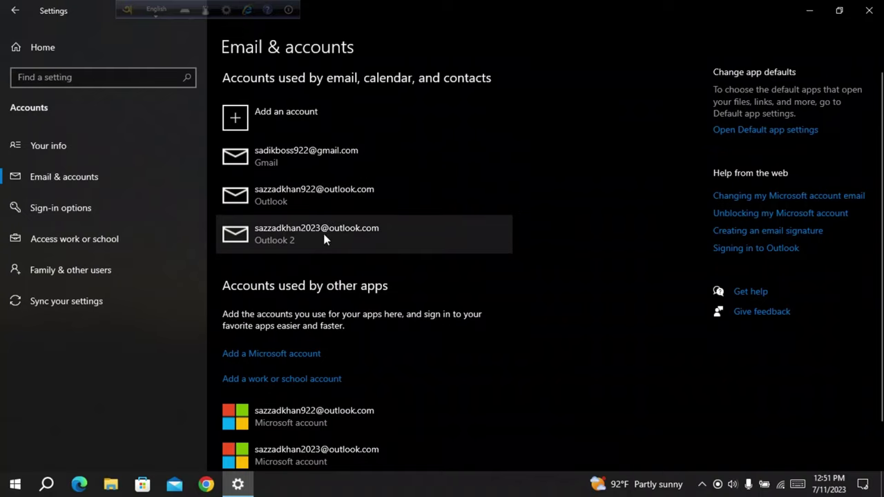
{"action": "scroll", "coordinate": [318, 235], "scroll_direction": "down", "scroll_amount": 1}
{"action": "scroll", "coordinate": [277, 228], "scroll_direction": "up", "scroll_amount": 1}
{"action": "scroll", "coordinate": [264, 204], "scroll_direction": "down", "scroll_amount": 1}
{"action": "scroll", "coordinate": [265, 204], "scroll_direction": "up", "scroll_amount": 1}
{"action": "scroll", "coordinate": [273, 162], "scroll_direction": "down", "scroll_amount": 1}
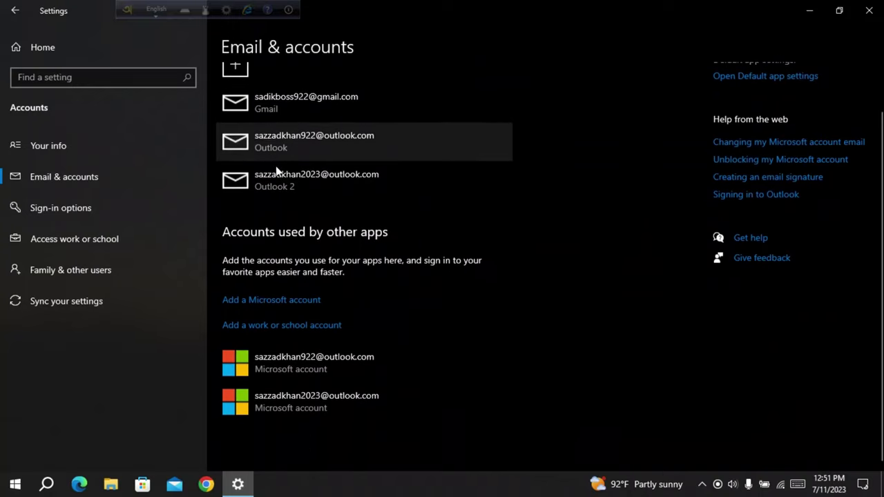
{"action": "scroll", "coordinate": [315, 386], "scroll_direction": "up", "scroll_amount": 1}
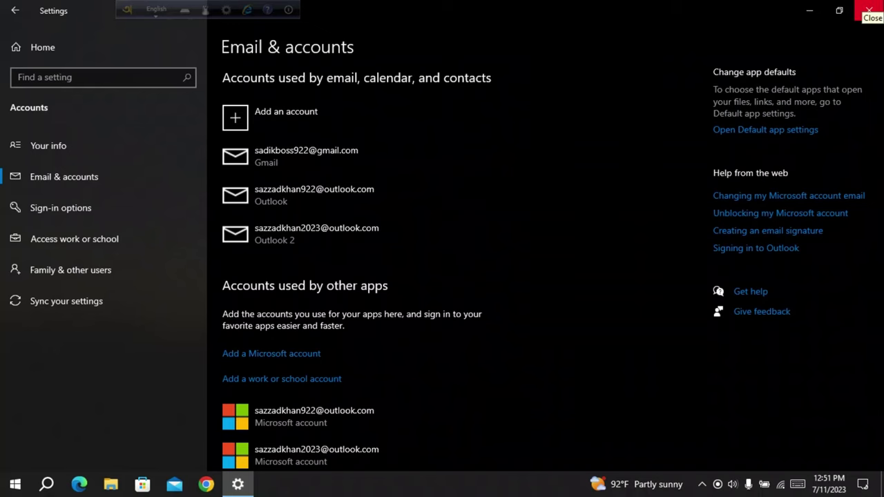
{"action": "left_click", "coordinate": [869, 10]}
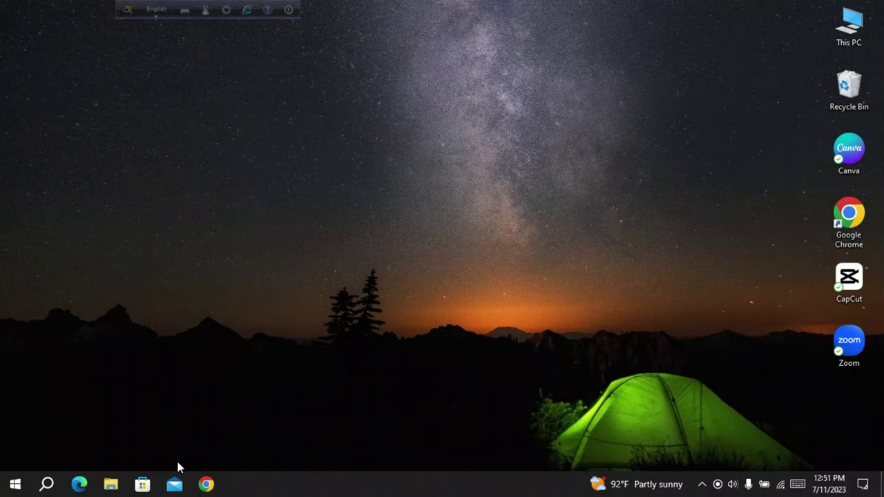
{"action": "left_click", "coordinate": [174, 484]}
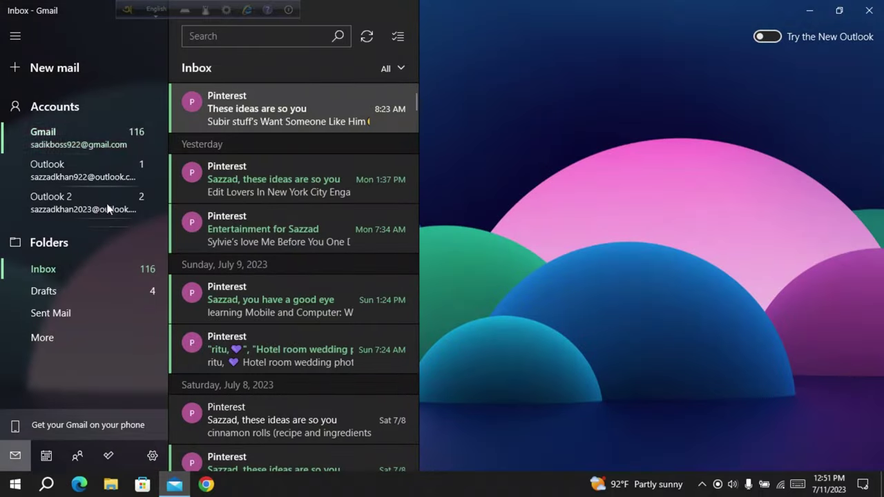
{"action": "left_click", "coordinate": [100, 170]}
{"action": "left_click", "coordinate": [89, 146]}
{"action": "left_click", "coordinate": [92, 152]}
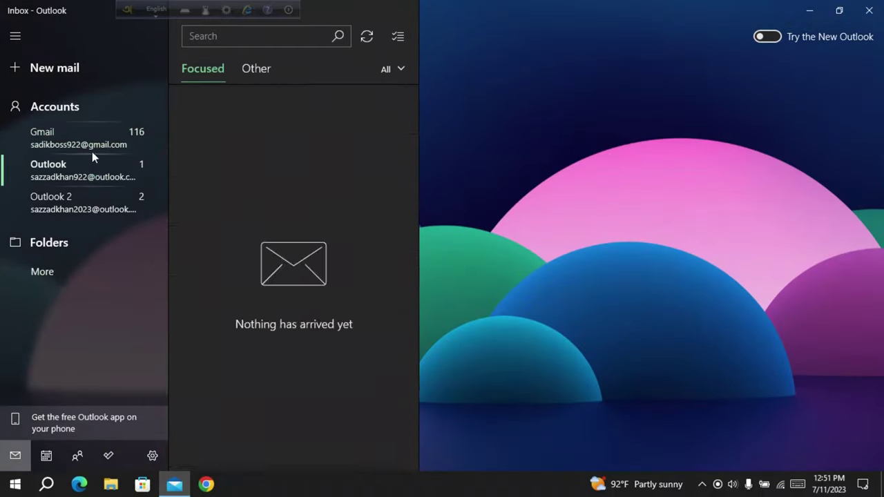
{"action": "left_click", "coordinate": [94, 149]}
{"action": "left_click", "coordinate": [98, 160]}
{"action": "left_click", "coordinate": [98, 145]}
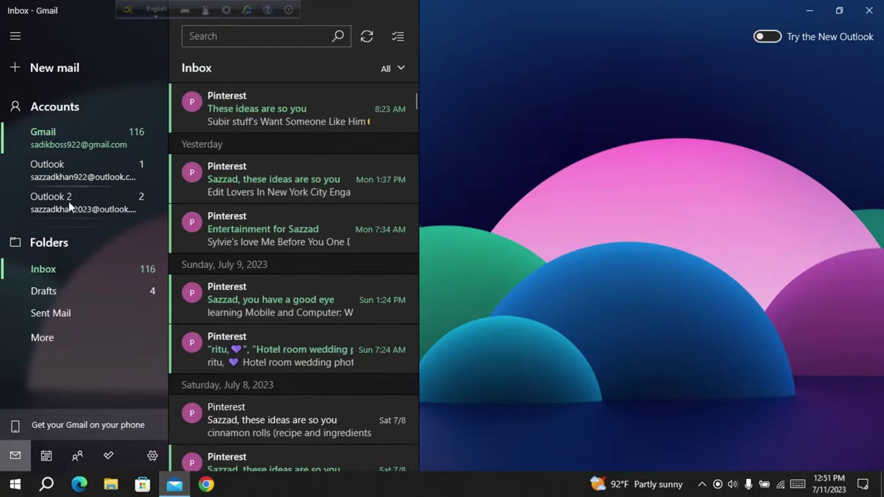
{"action": "left_click", "coordinate": [72, 202]}
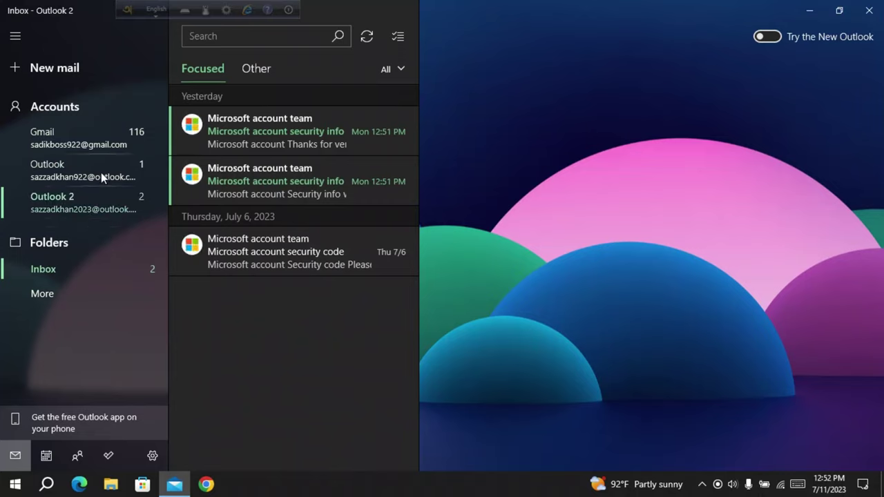
{"action": "left_click", "coordinate": [869, 10]}
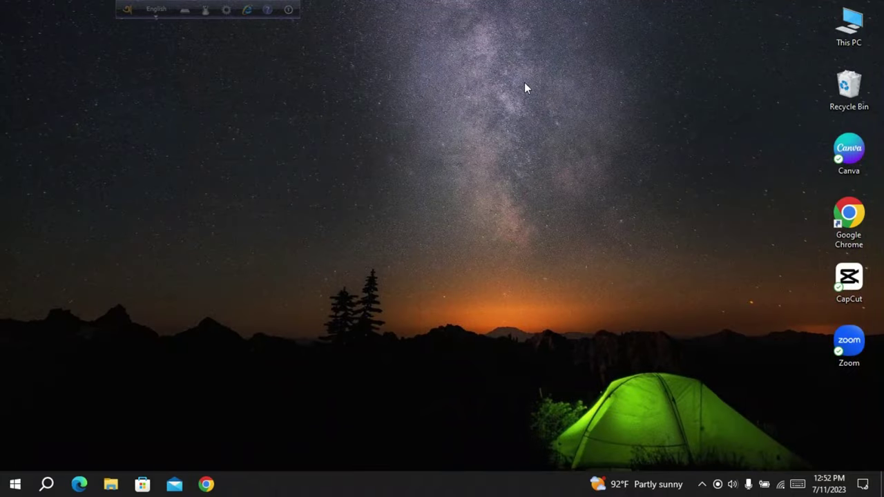